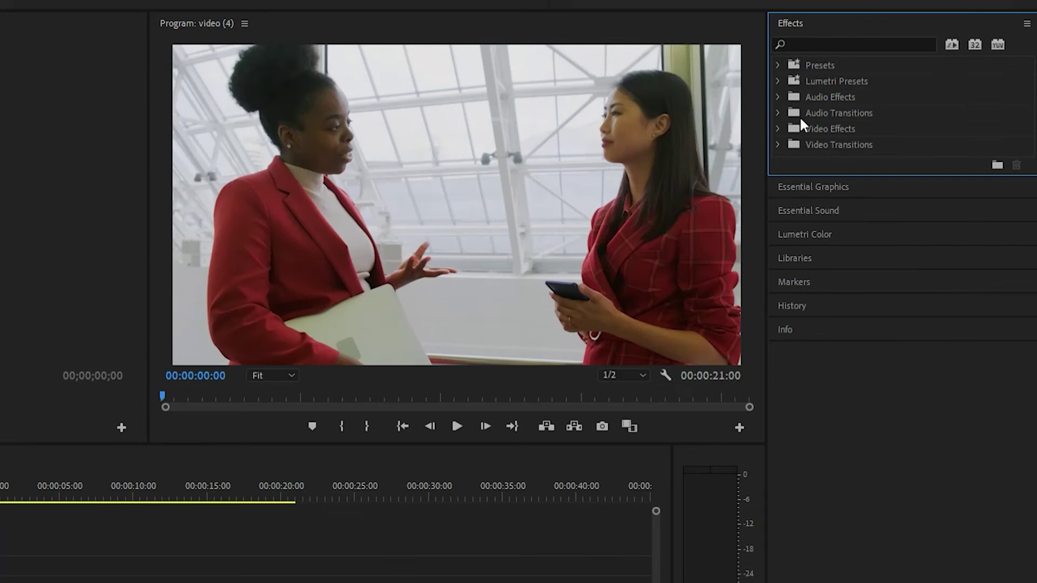
Step: Open the 3D Motion video transitions and drag Cube Spin onto the clip start
{"action": "left_click", "coordinate": [775, 130]}
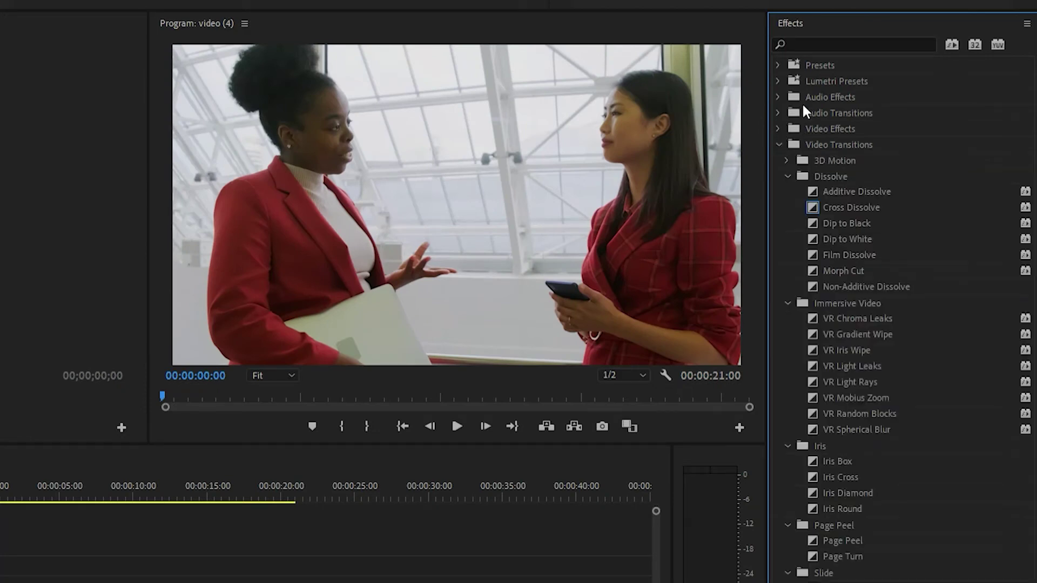
{"action": "left_click", "coordinate": [785, 161]}
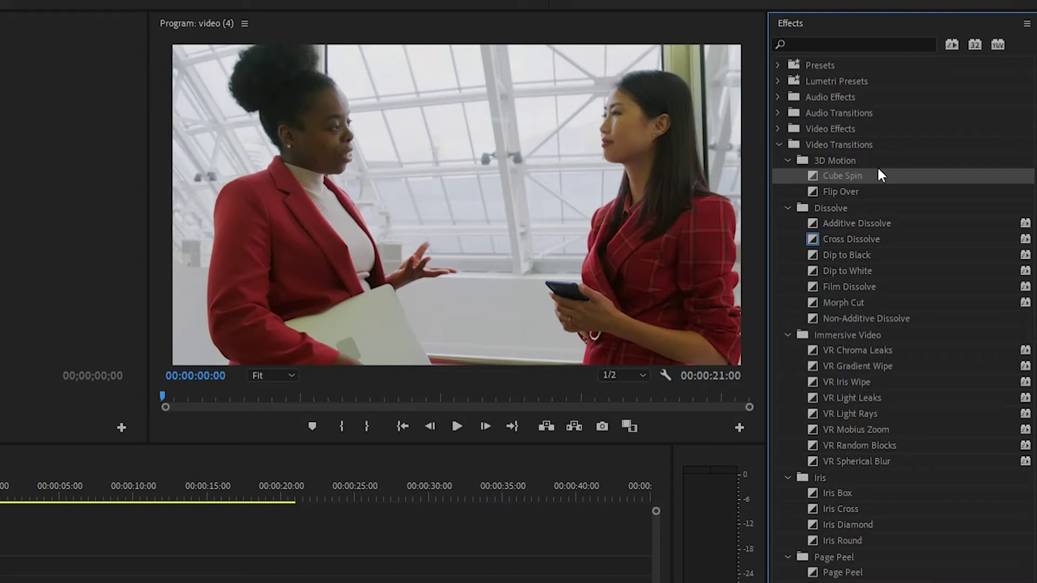
{"action": "left_click_drag", "start_coordinate": [890, 166], "coordinate": [351, 469]}
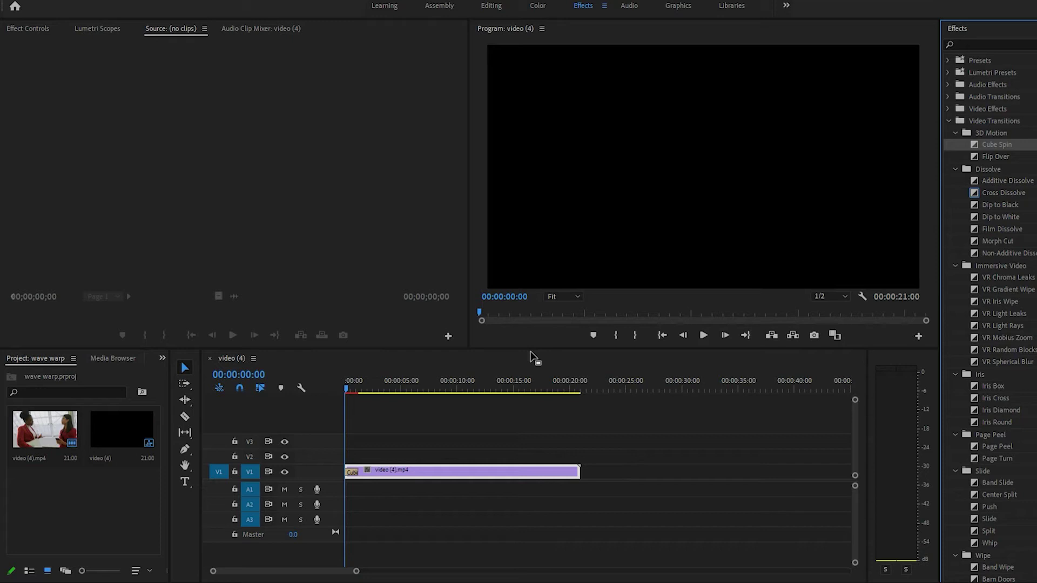
Step: Preview the Cube Spin opening, then bring the playhead back near the clip start
{"action": "key", "text": "space"}
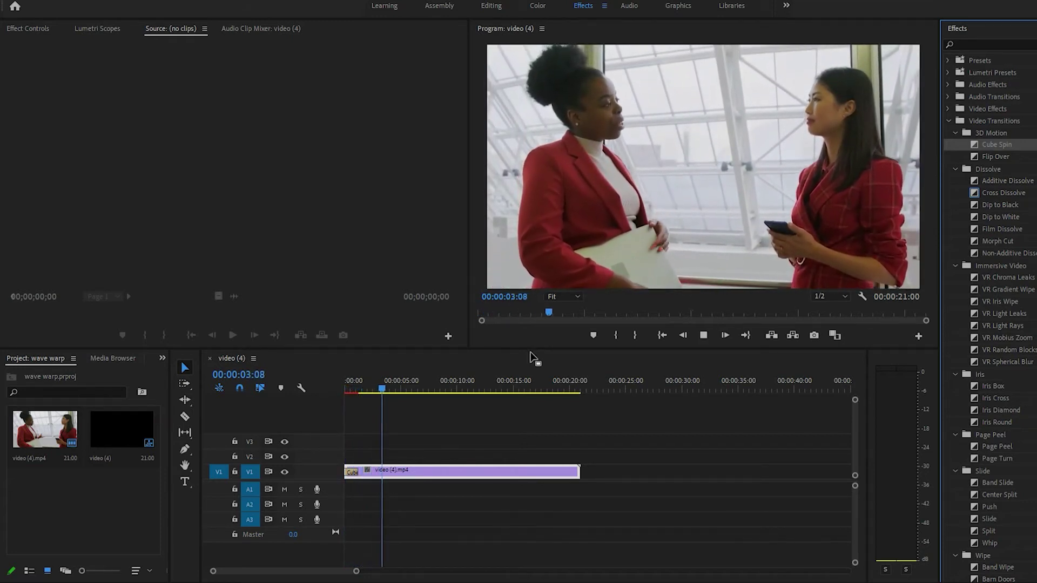
{"action": "key", "text": "space"}
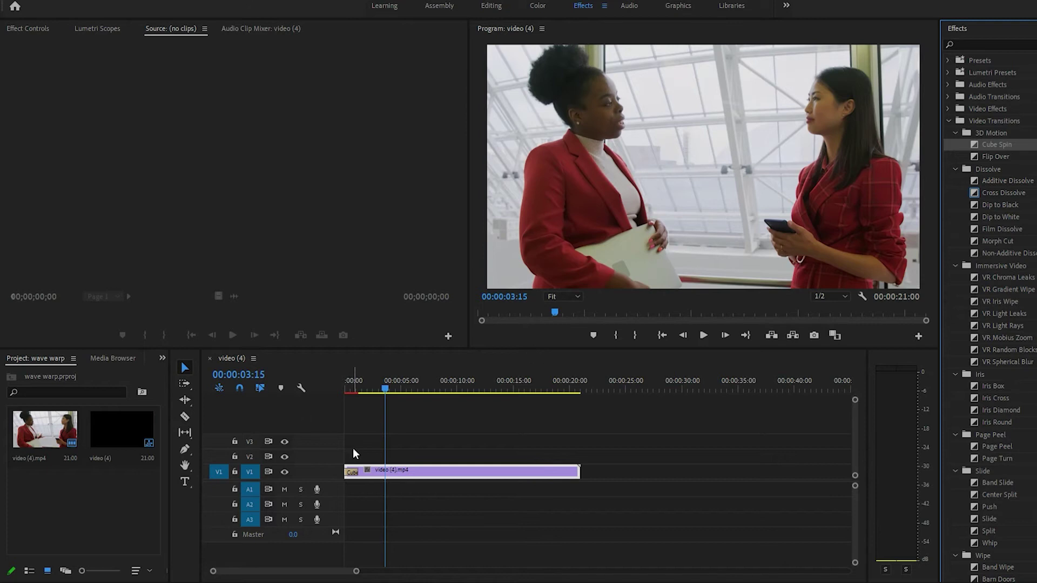
{"action": "left_click", "coordinate": [353, 454]}
{"action": "left_click", "coordinate": [370, 380]}
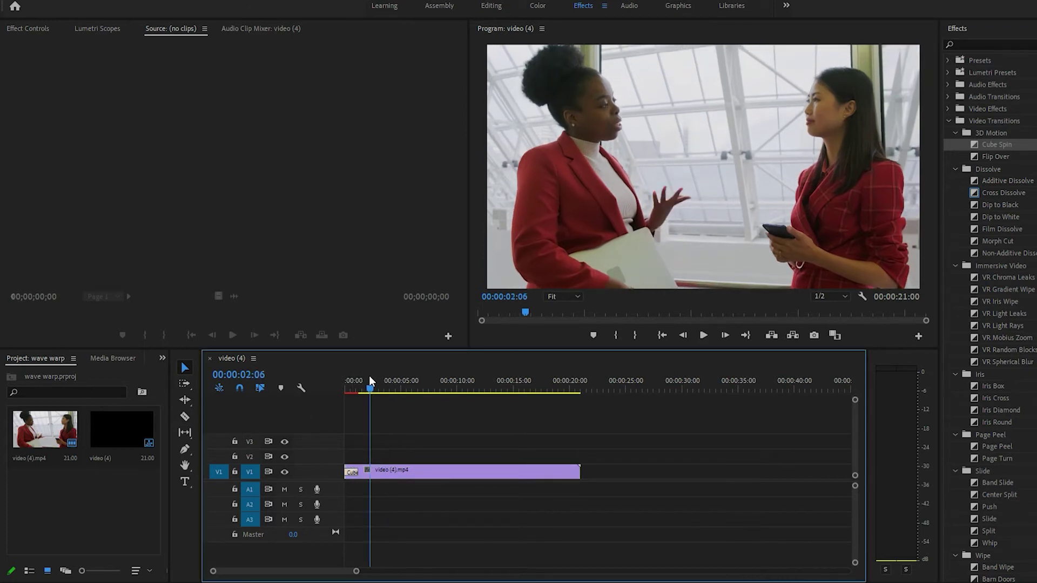
{"action": "left_click_drag", "start_coordinate": [370, 381], "coordinate": [355, 380]}
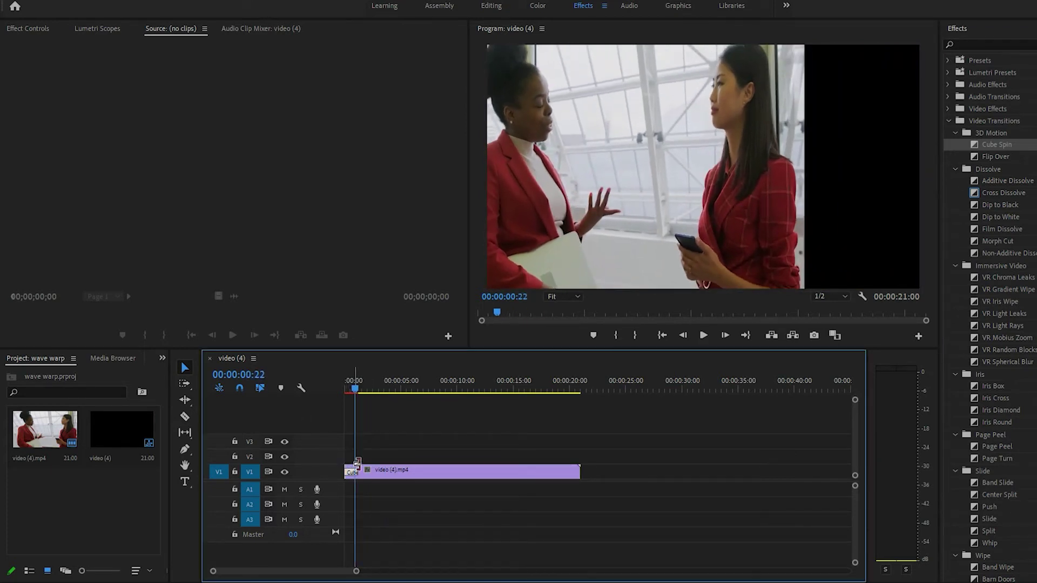
Step: Re-drop Cube Spin at the clip start and show the Effect Controls panel
{"action": "left_click_drag", "start_coordinate": [356, 464], "coordinate": [355, 468]}
{"action": "left_click", "coordinate": [99, 25]}
{"action": "left_click", "coordinate": [36, 26]}
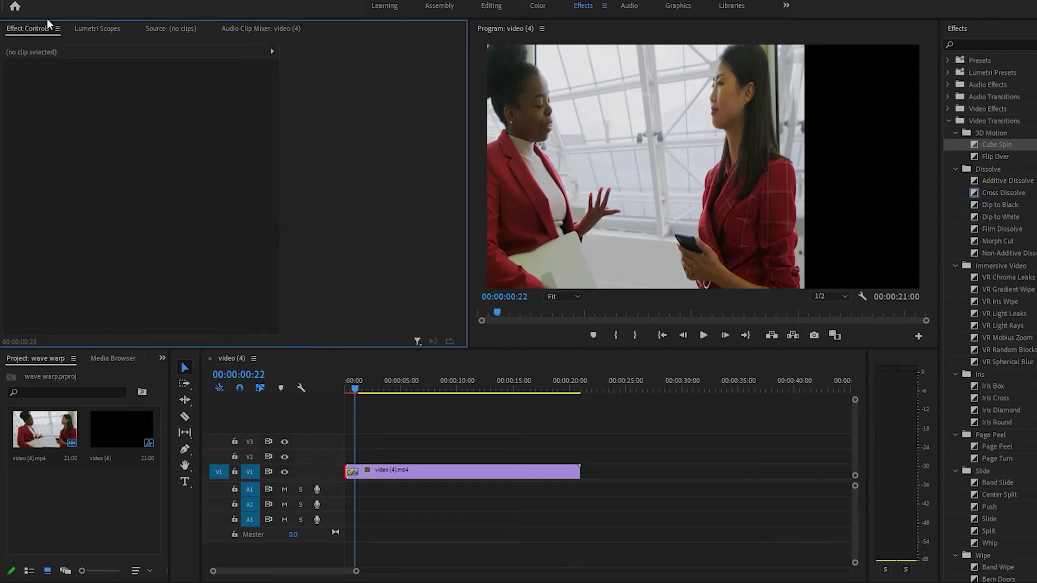
Step: Select the Cube Spin transition, toggle Reverse on then off, and nudge the End slider
{"action": "left_click", "coordinate": [345, 468]}
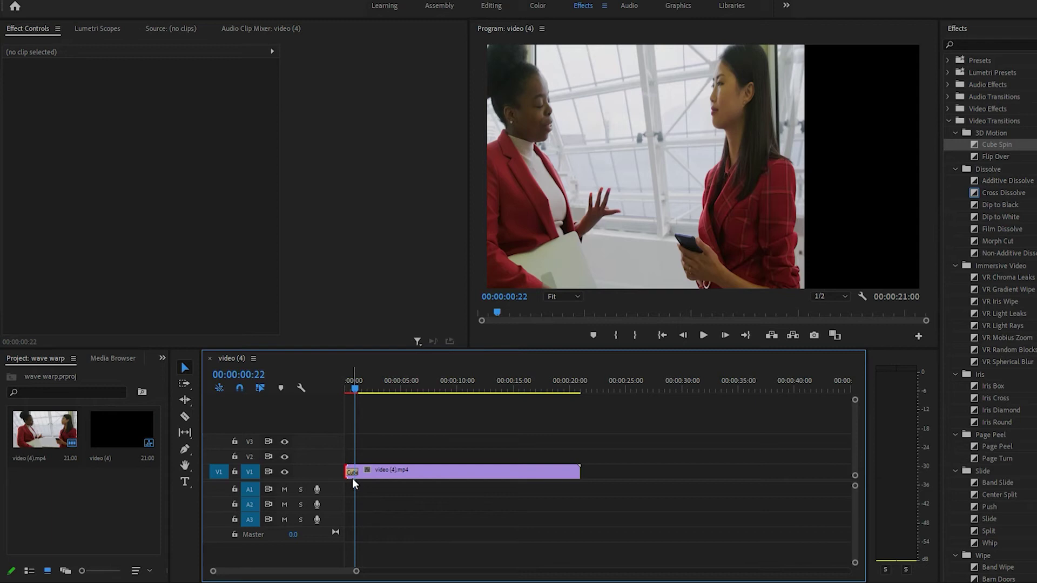
{"action": "left_click", "coordinate": [352, 469]}
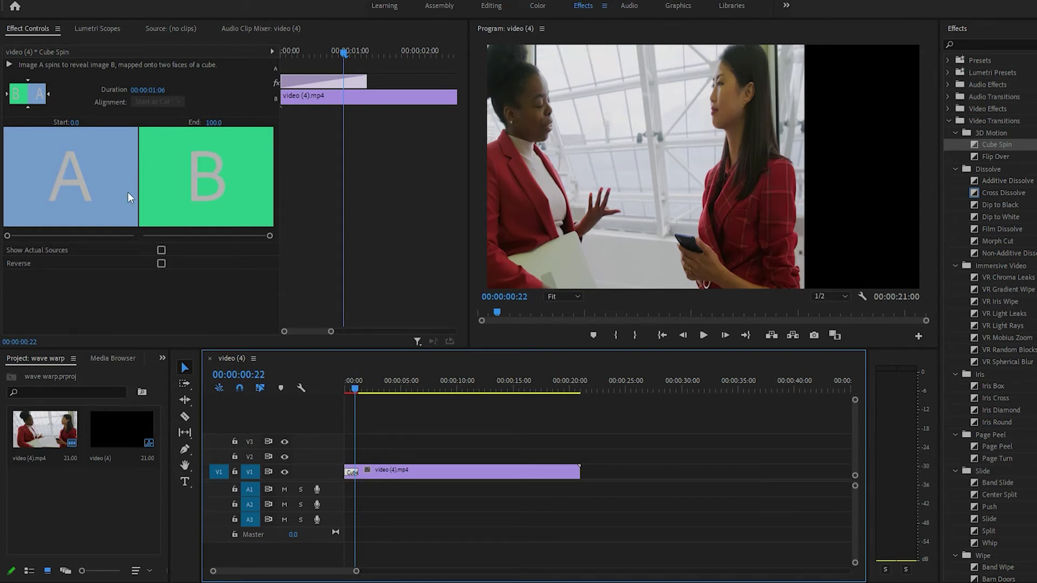
{"action": "left_click", "coordinate": [161, 261]}
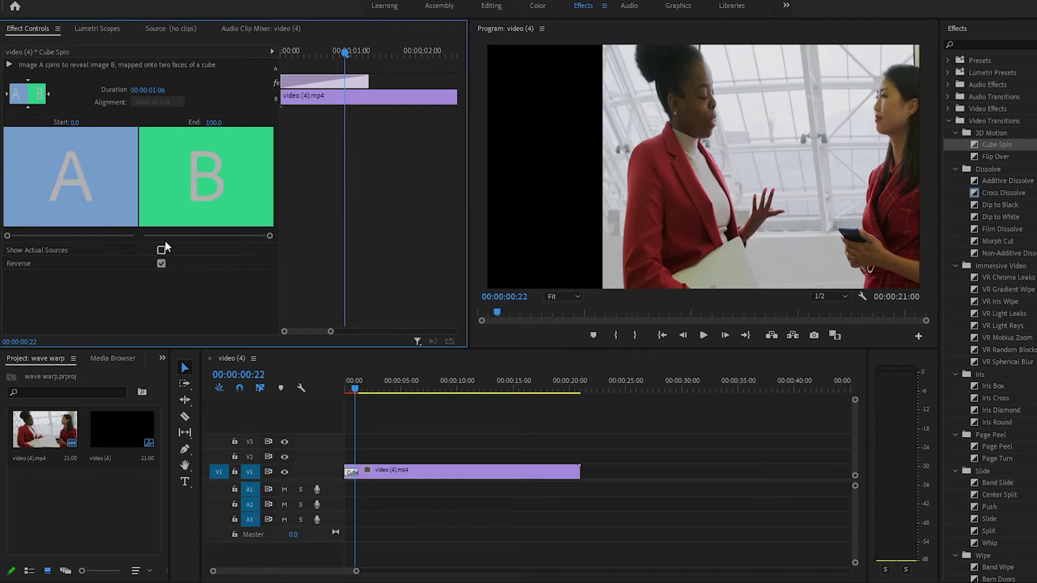
{"action": "left_click", "coordinate": [161, 262]}
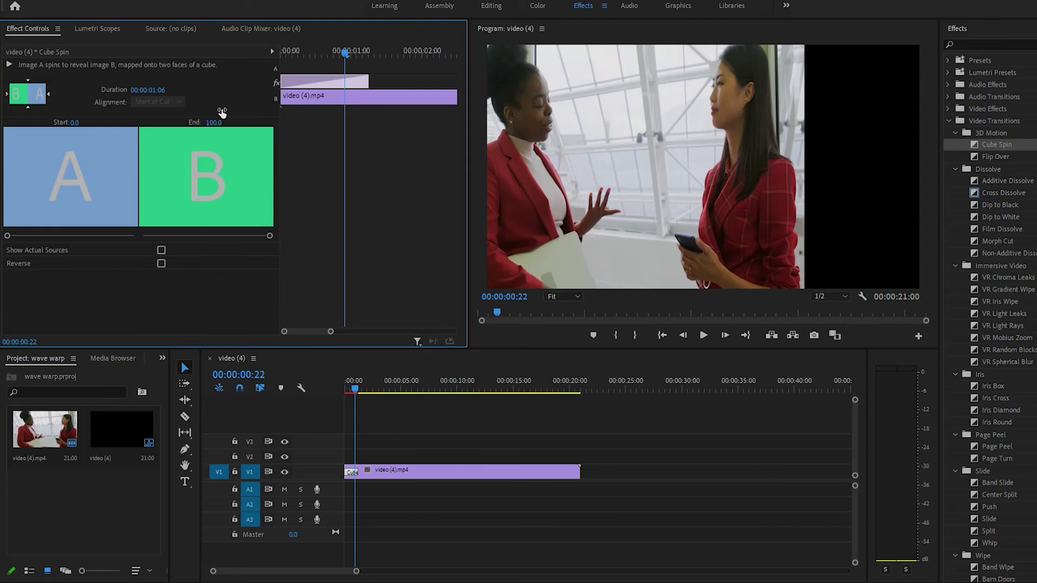
{"action": "mouse_move", "coordinate": [213, 122]}
{"action": "left_mouse_down"}
{"action": "mouse_move", "coordinate": [168, 123]}
{"action": "mouse_move", "coordinate": [214, 123]}
{"action": "left_mouse_up"}
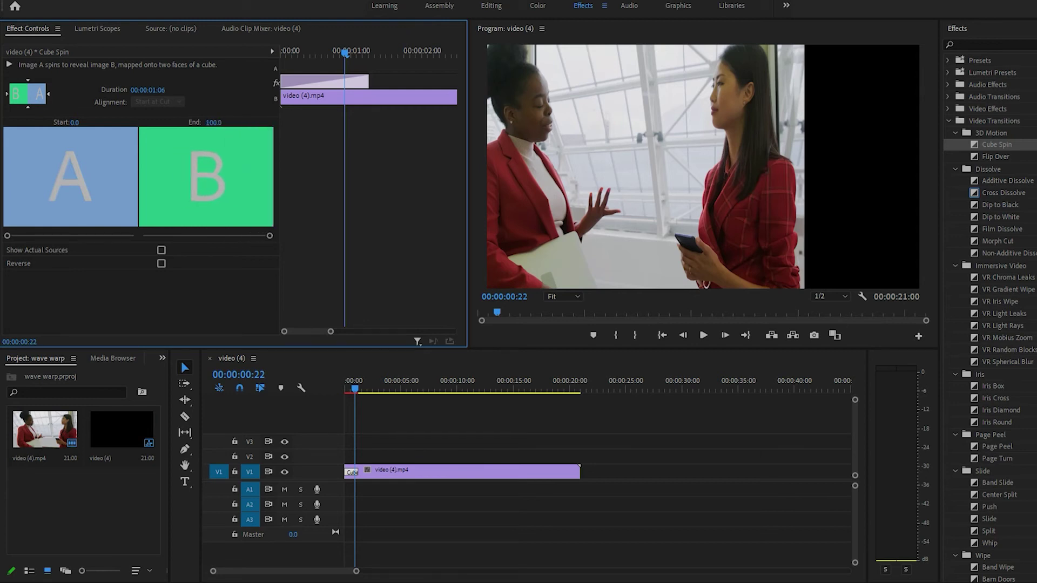
Step: Set the Cube Spin duration to 2 seconds and preview playback from the sequence start
{"action": "left_click", "coordinate": [166, 84]}
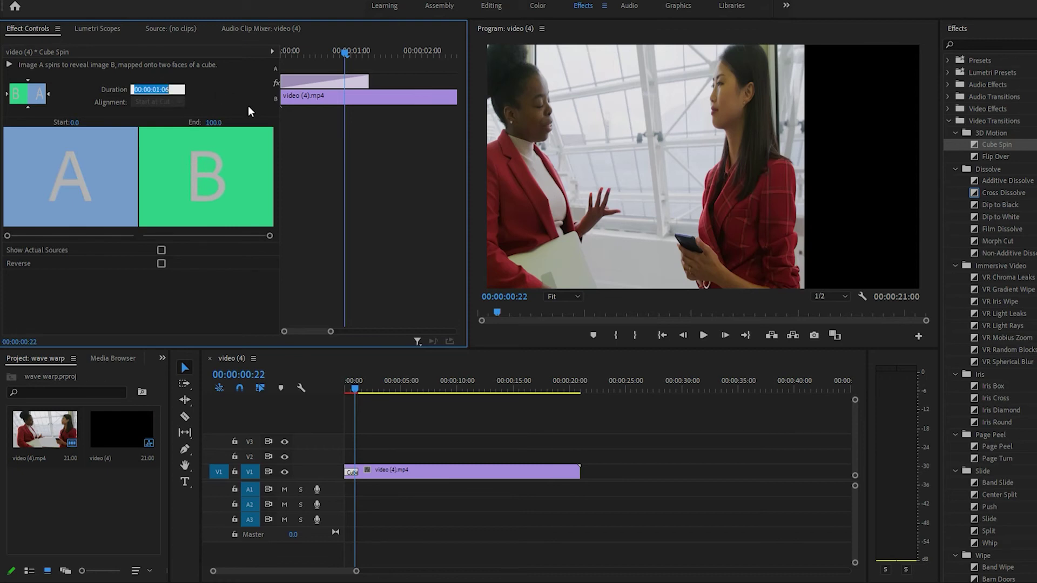
{"action": "type", "text": "2"}
{"action": "type", "text": ":00"}
{"action": "key", "text": "Return"}
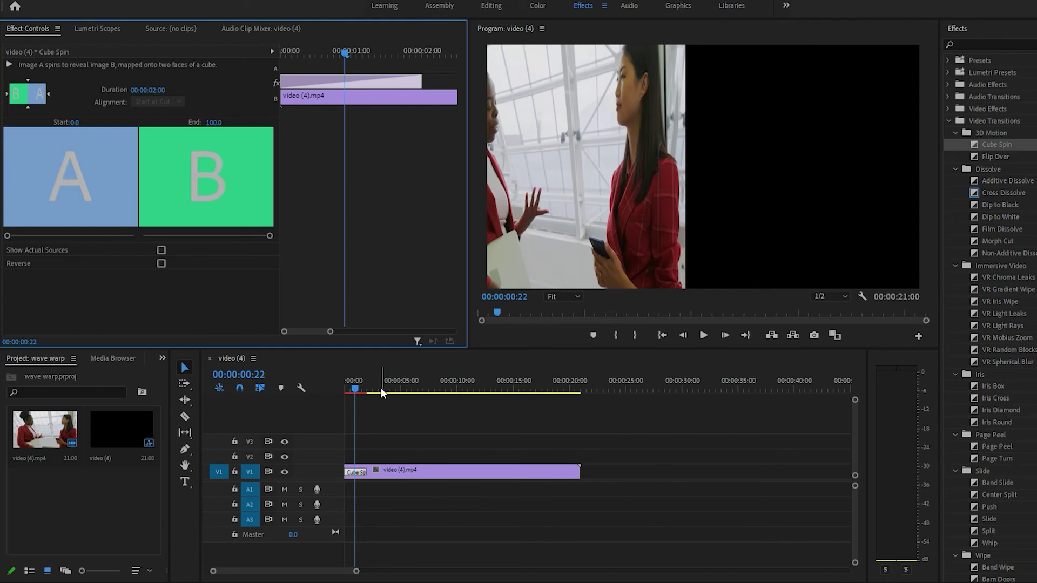
{"action": "left_click_drag", "start_coordinate": [353, 375], "coordinate": [327, 377]}
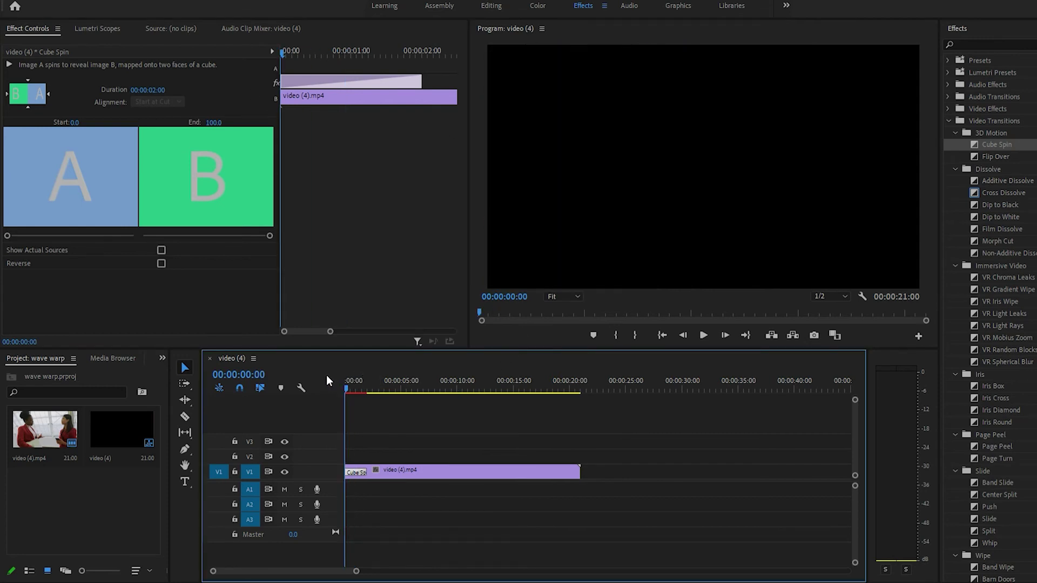
{"action": "key", "text": "space"}
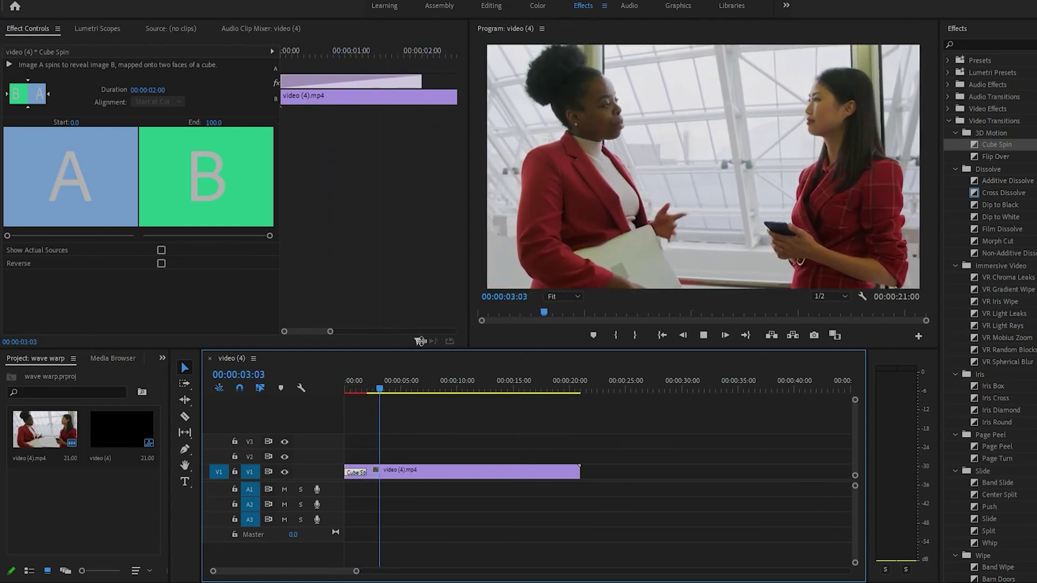
{"action": "key", "text": "space"}
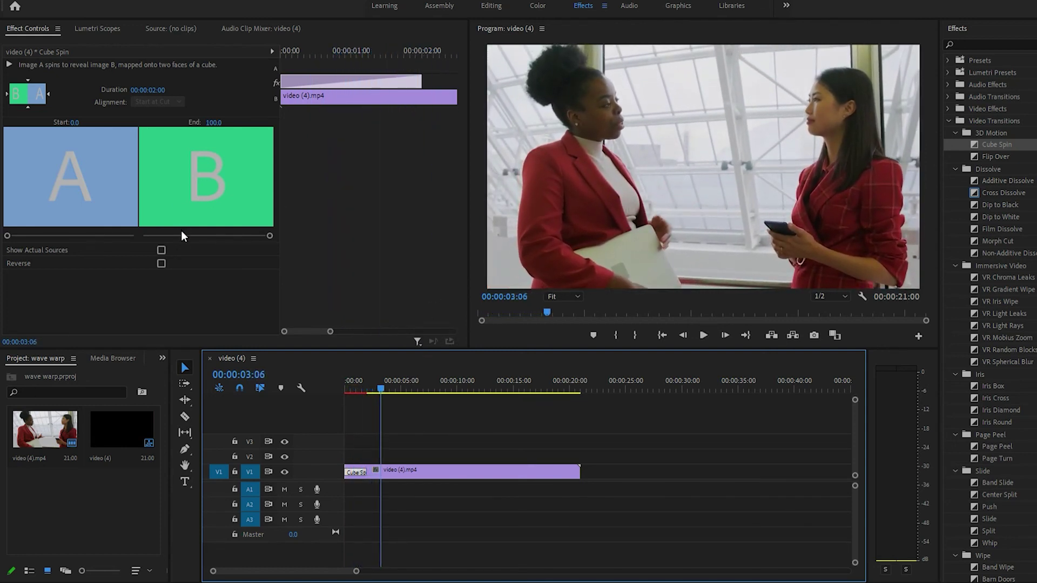